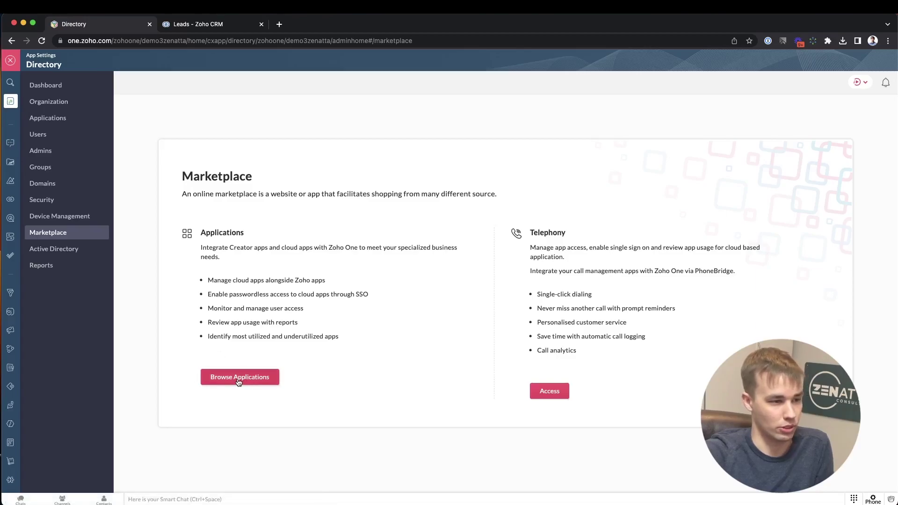
Open the Telephony marketplace for existing PBX accounts and choose RingCentral as the provider.
click(543, 392)
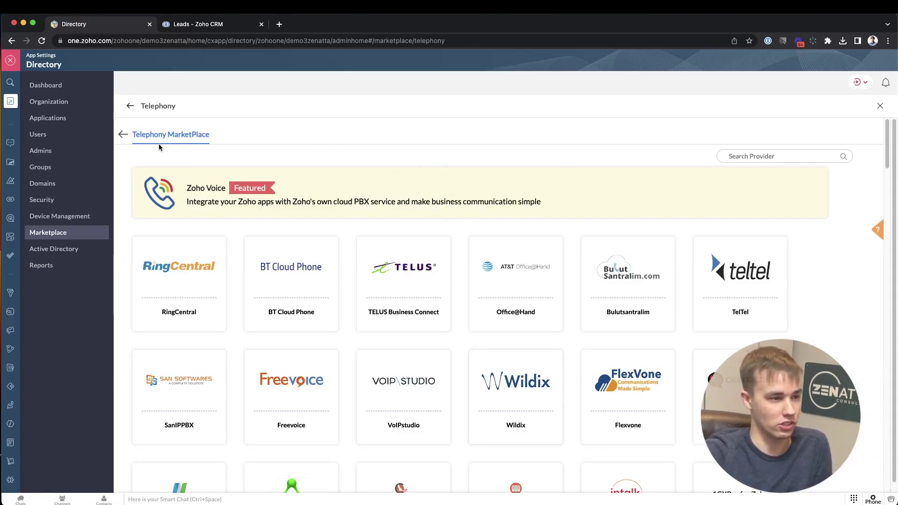
click(123, 135)
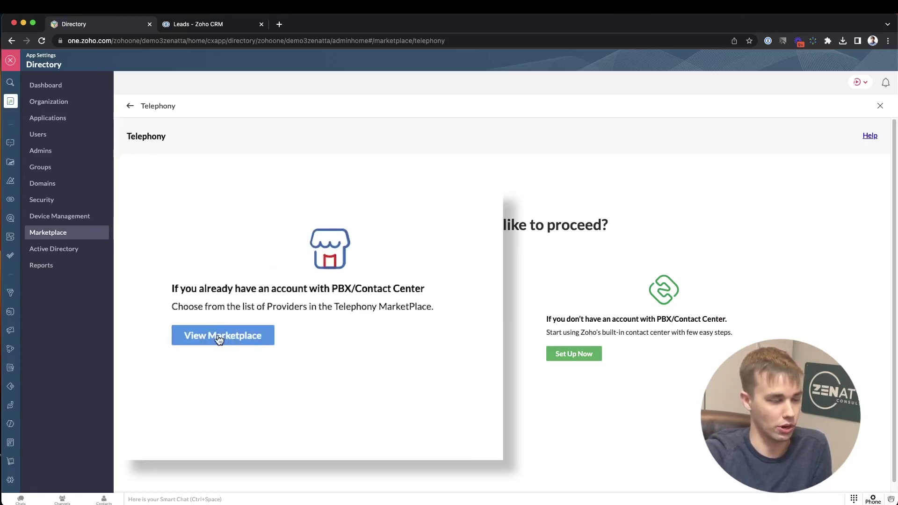
click(189, 357)
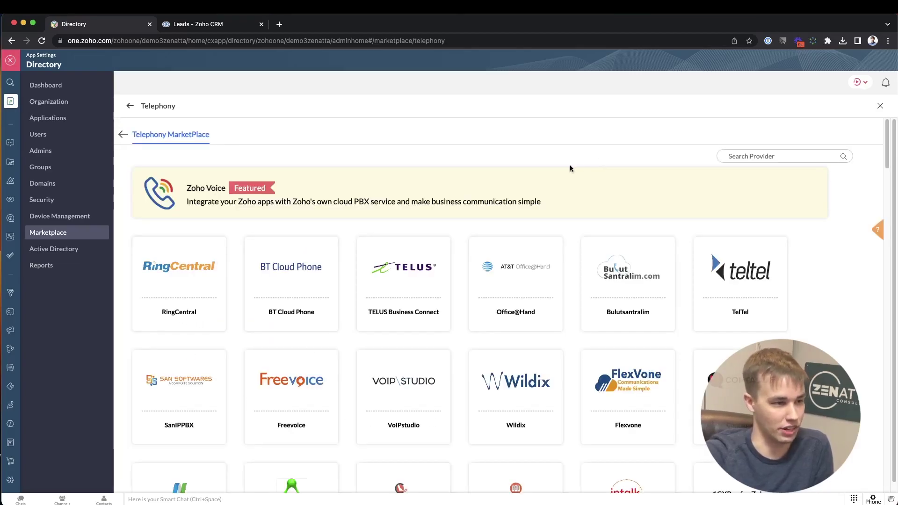
click(181, 293)
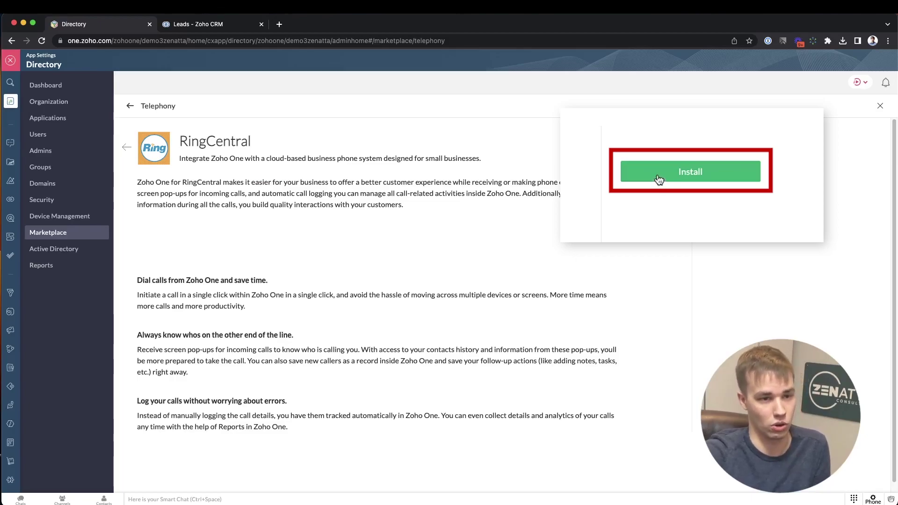
Install the RingCentral integration for all users.
click(733, 170)
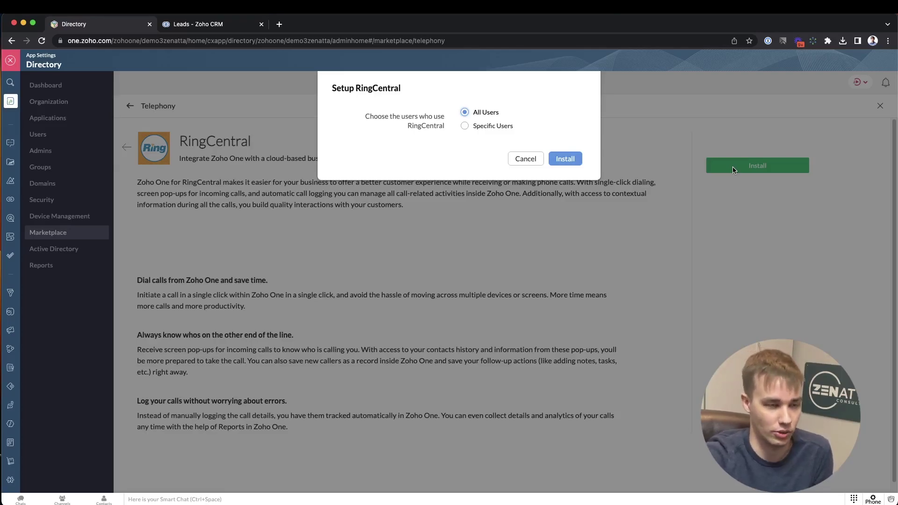
click(465, 125)
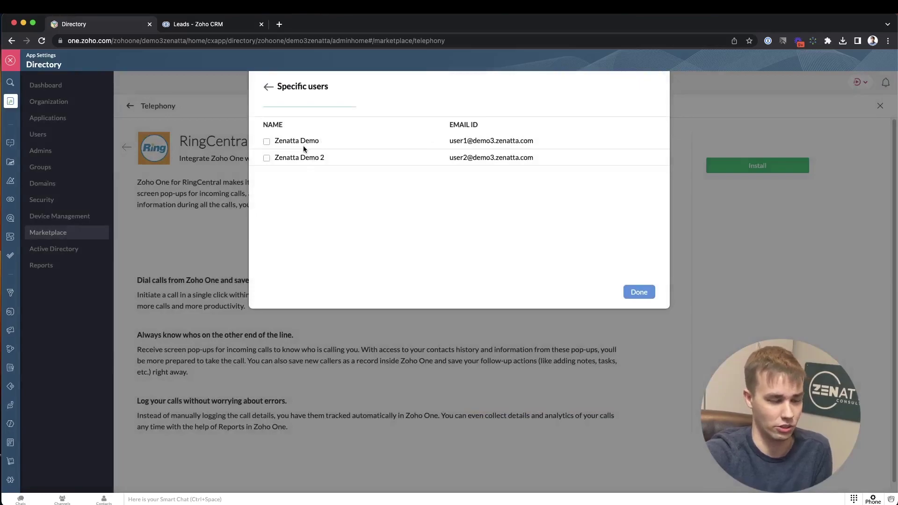
click(268, 87)
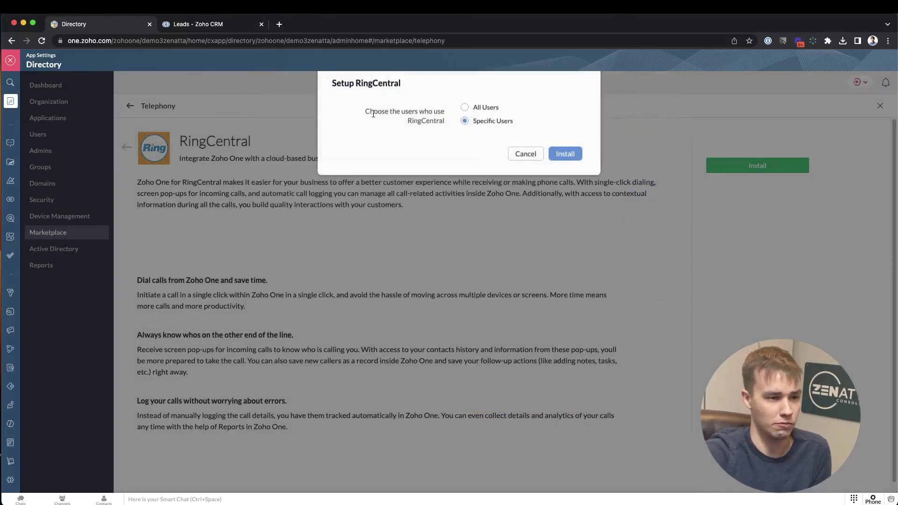
click(464, 113)
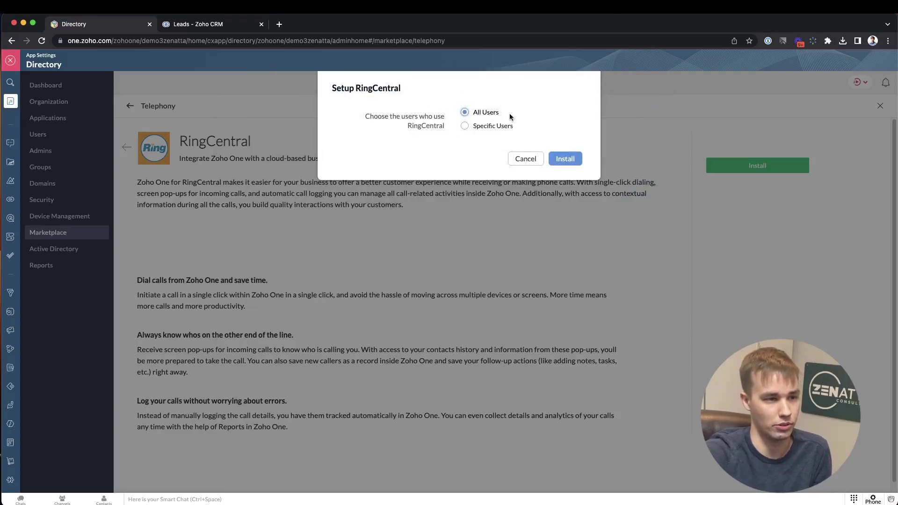
click(565, 159)
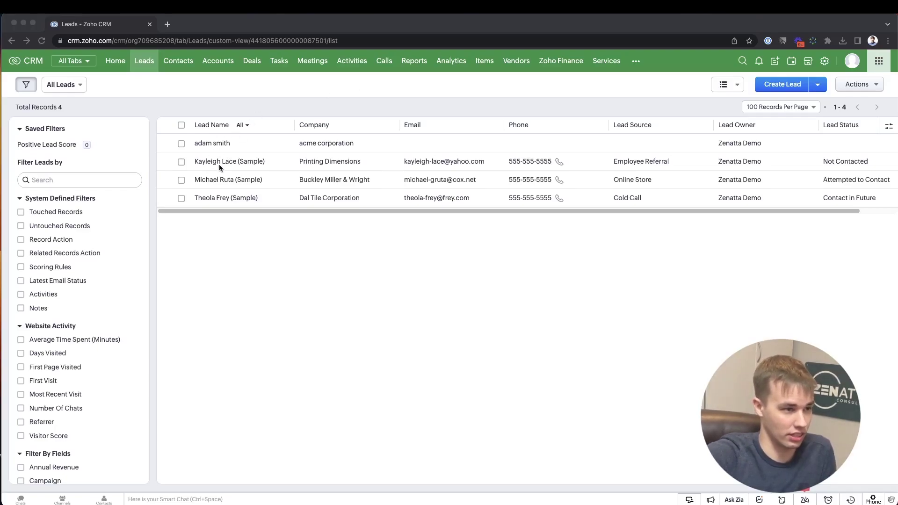
Open the sample lead from Printing Dimensions and try to call its phone number through Skype.
click(268, 83)
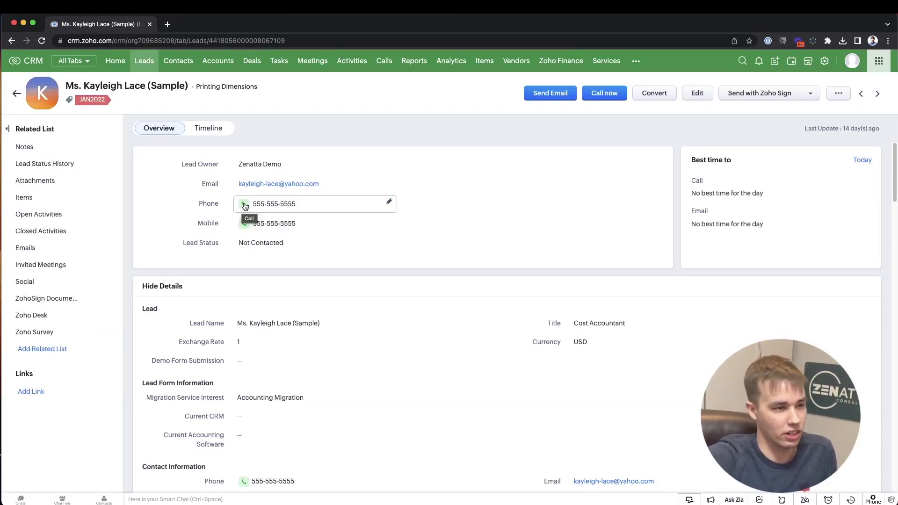
click(245, 206)
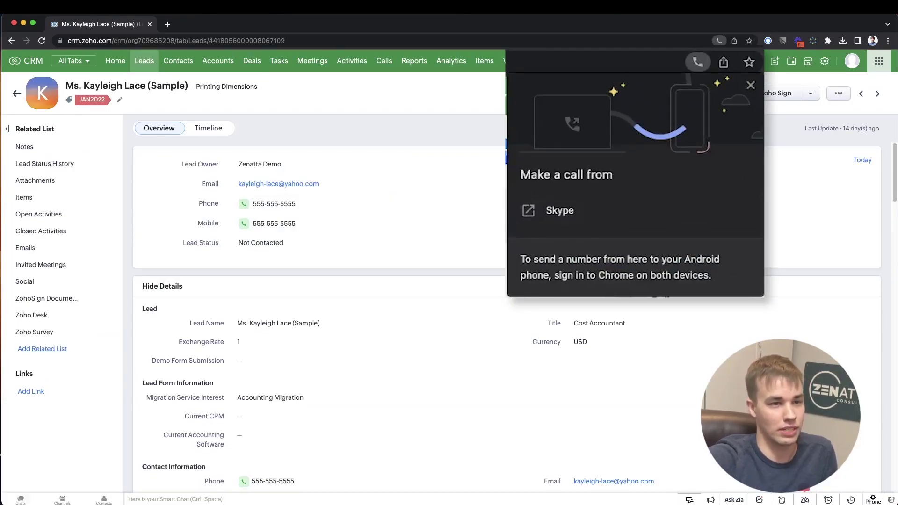
click(561, 213)
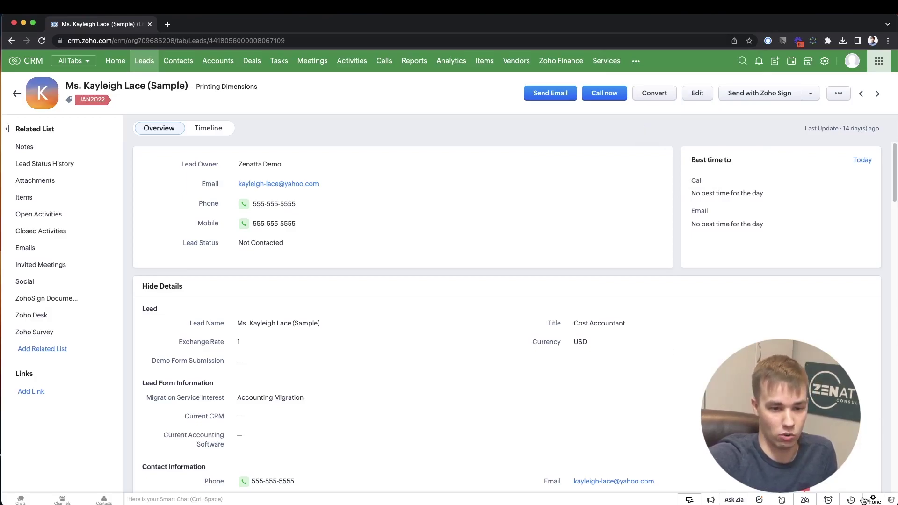
Log in to RingCentral PhoneBridge, continuing with the account already signed in.
mouse_move(871, 500)
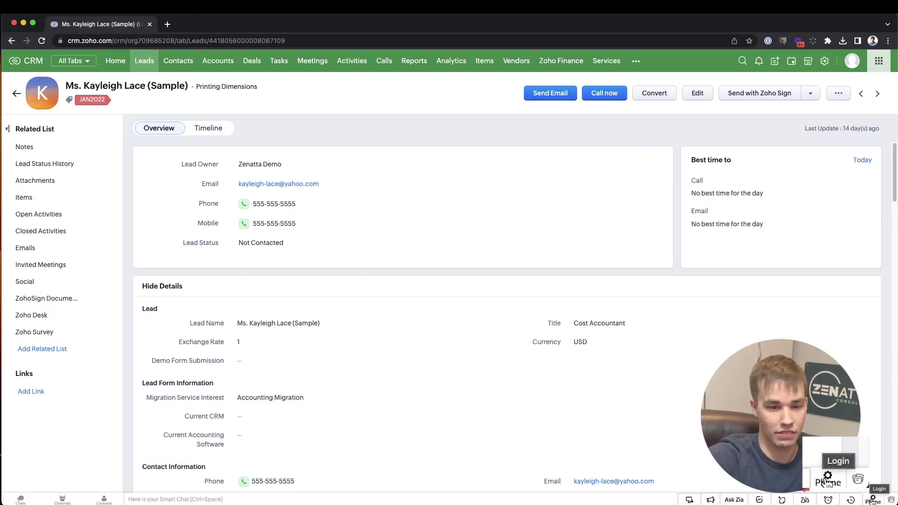
click(871, 500)
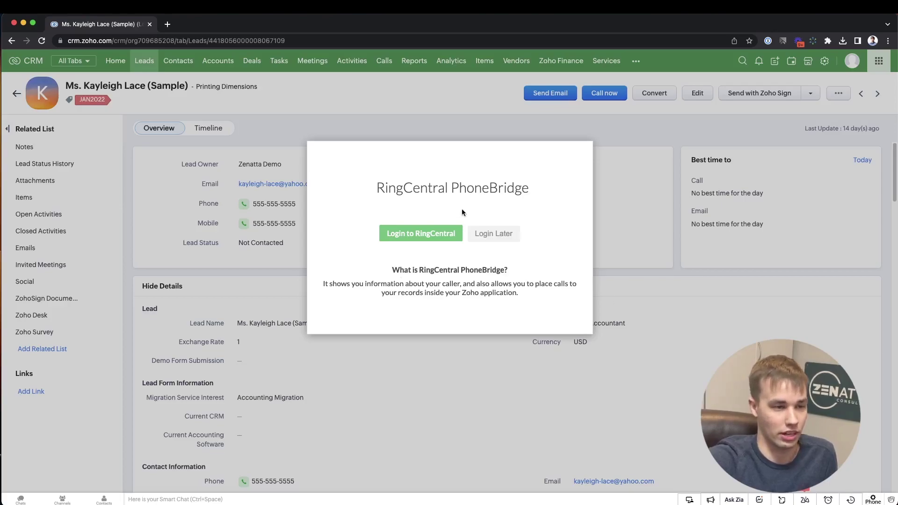
click(404, 234)
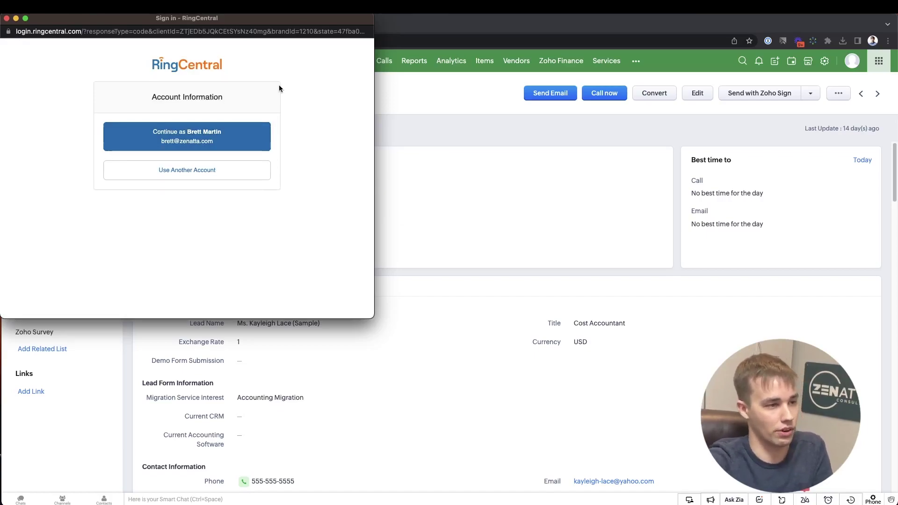
click(197, 137)
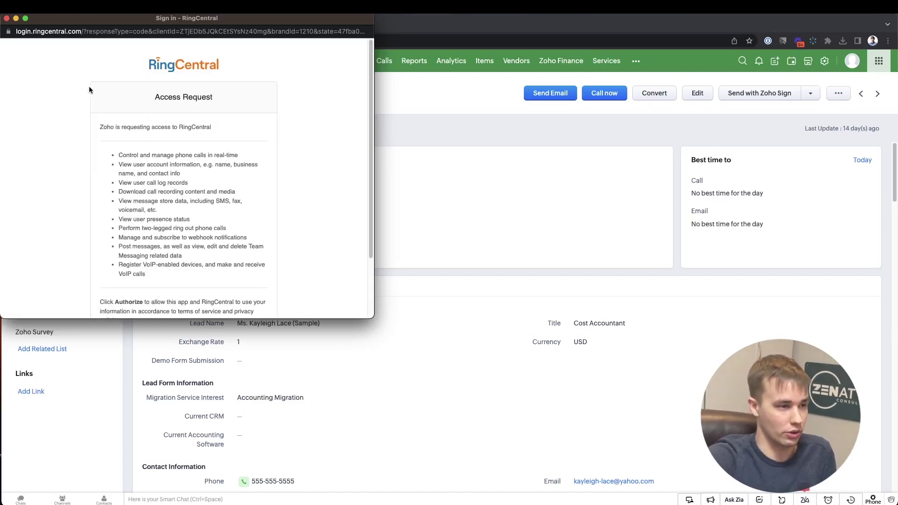
Authorize Zoho's access request to RingCentral and accept the Softphone digital line for emergency calling.
drag(154, 96, 215, 100)
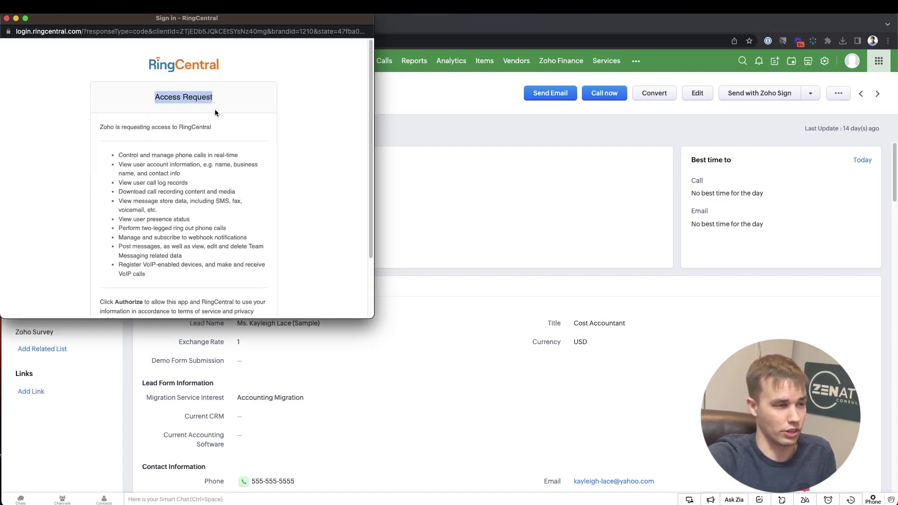
scroll(214, 113, down, 2)
scroll(267, 251, down, 2)
click(252, 277)
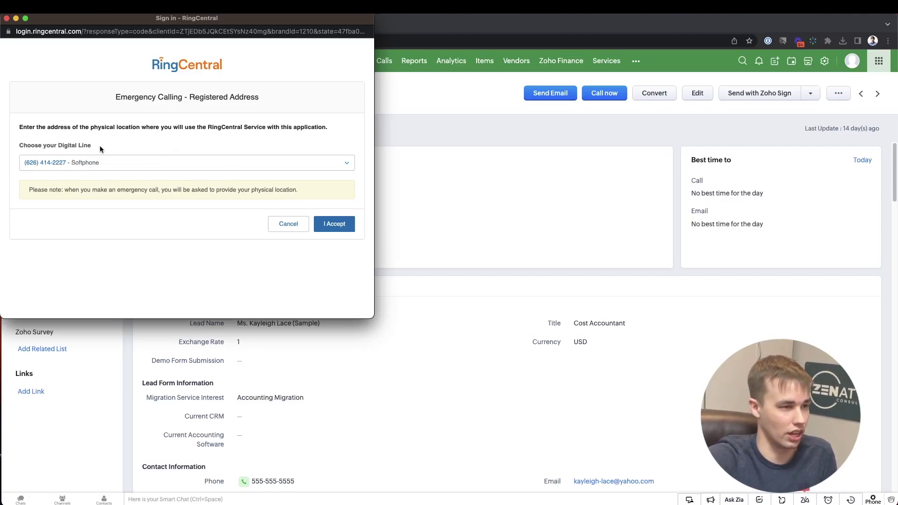
click(334, 221)
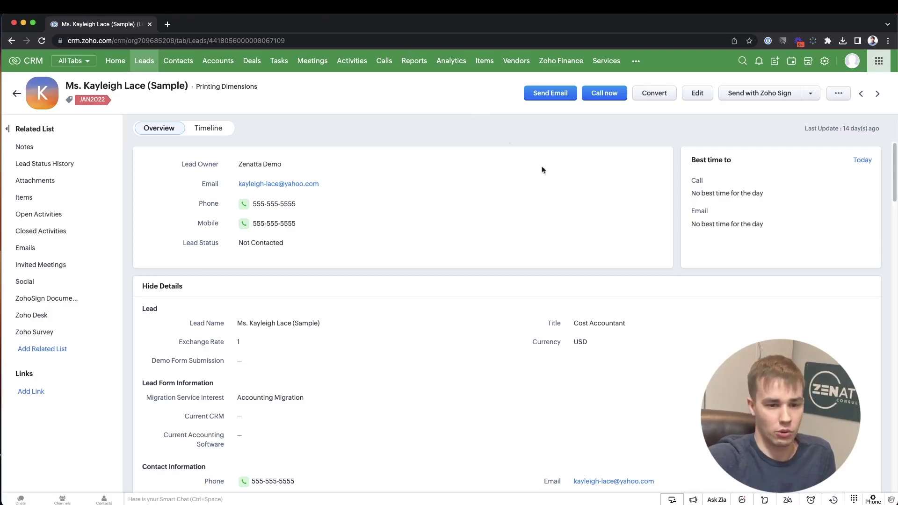
Choose RingCentral Desktop App for making calls in the phone preferences and download the app for Mac.
click(873, 500)
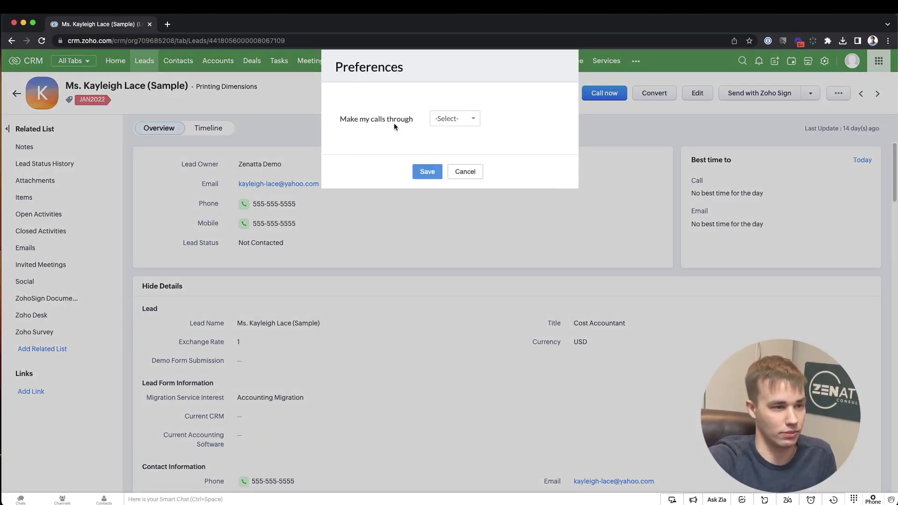
click(444, 121)
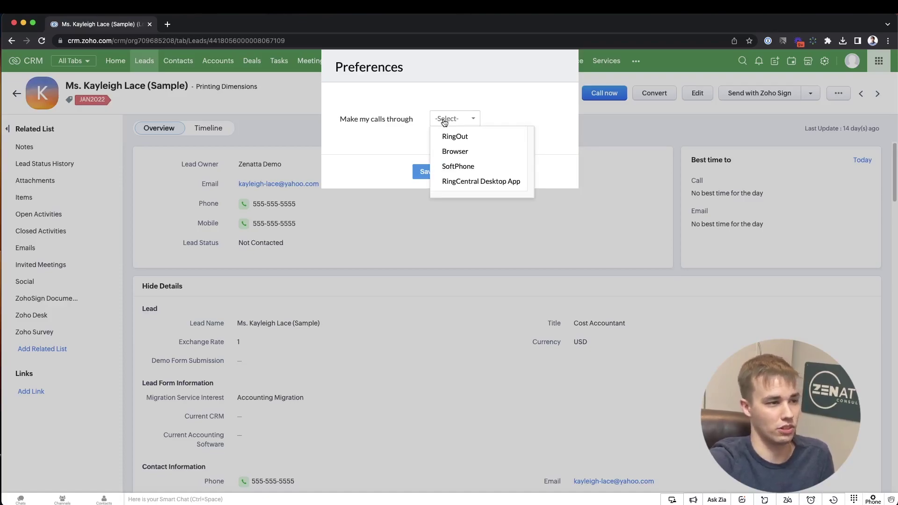
click(468, 182)
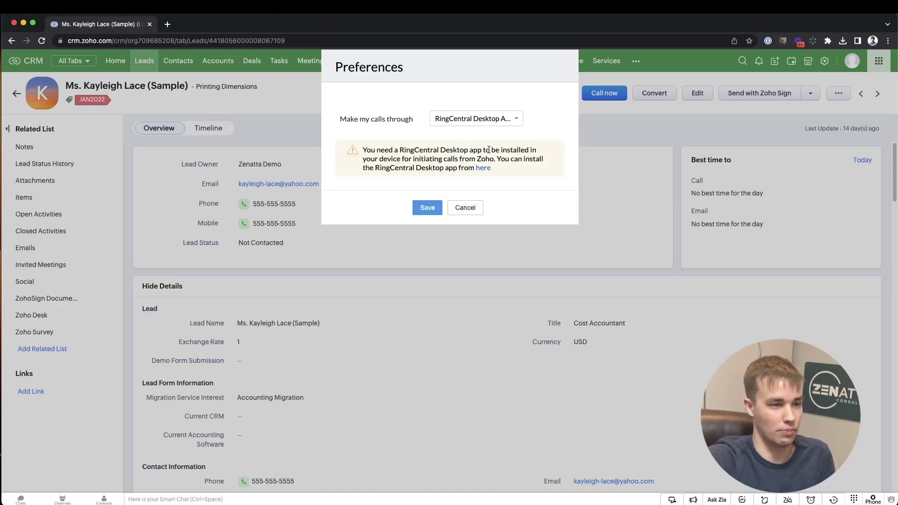
drag(364, 150, 471, 167)
click(462, 154)
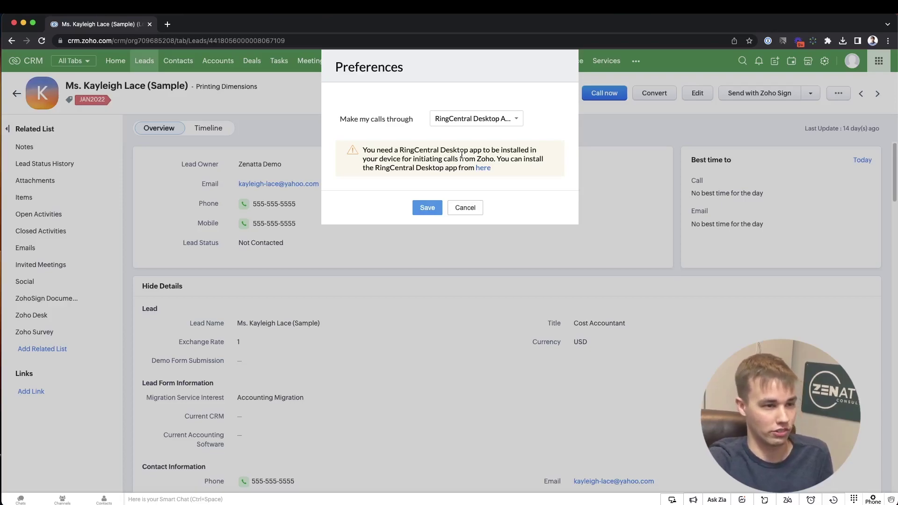
click(481, 168)
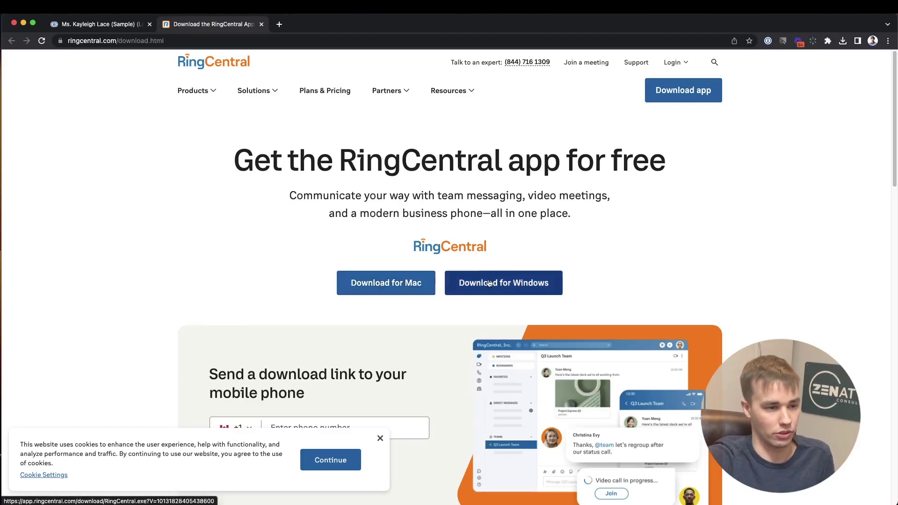
click(373, 290)
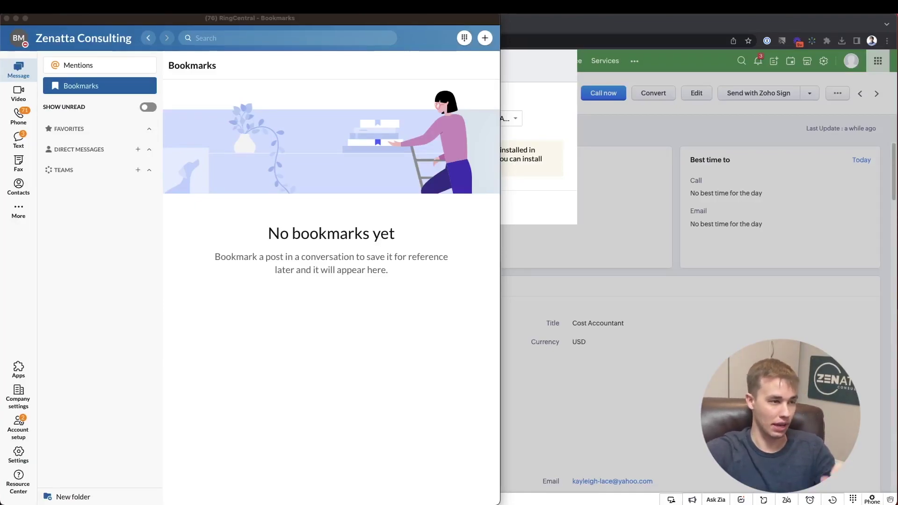
Minimize the RingCentral app window and save the calling preferences.
click(375, 17)
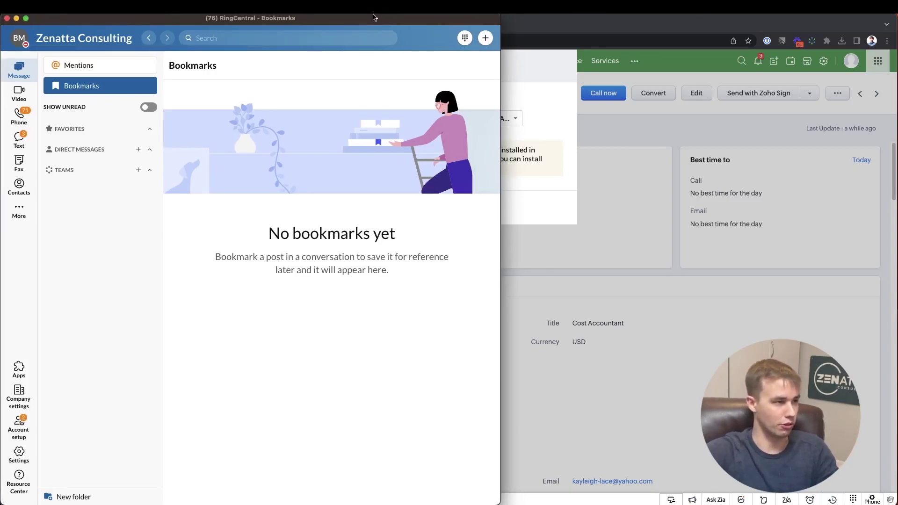
click(16, 18)
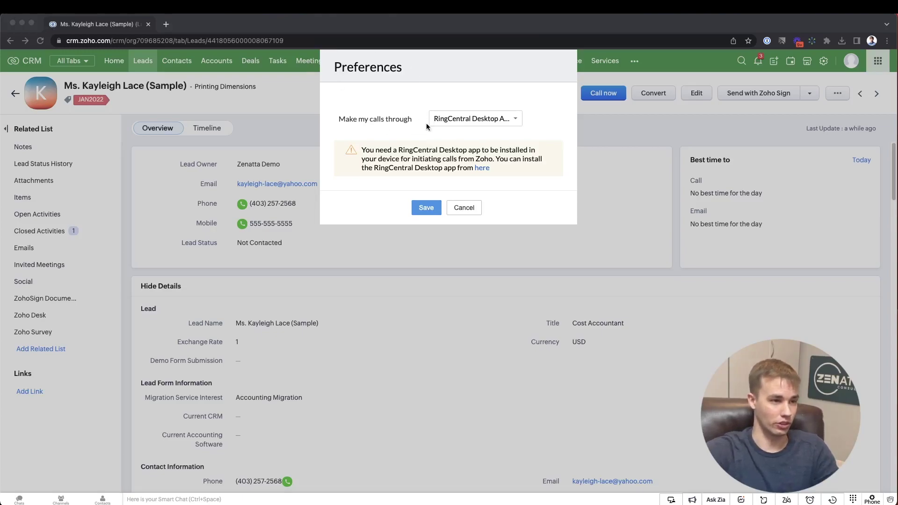
drag(338, 119, 410, 115)
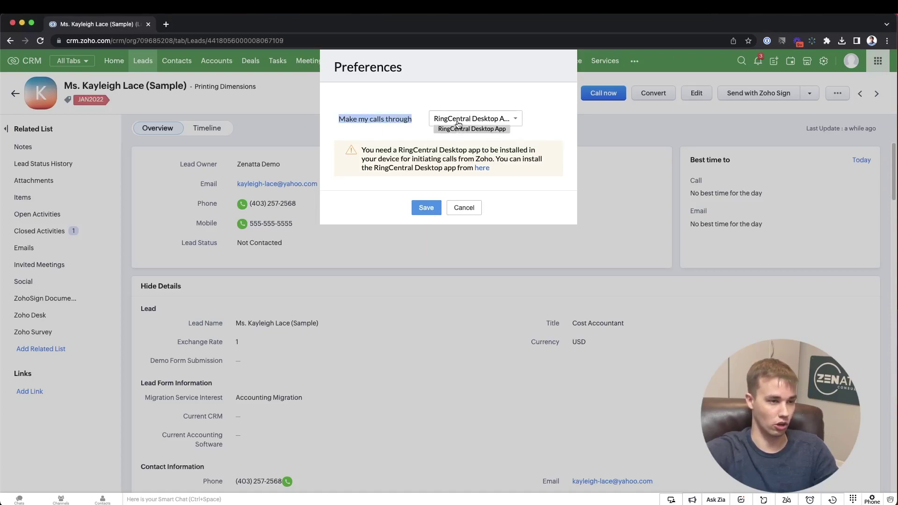
click(426, 208)
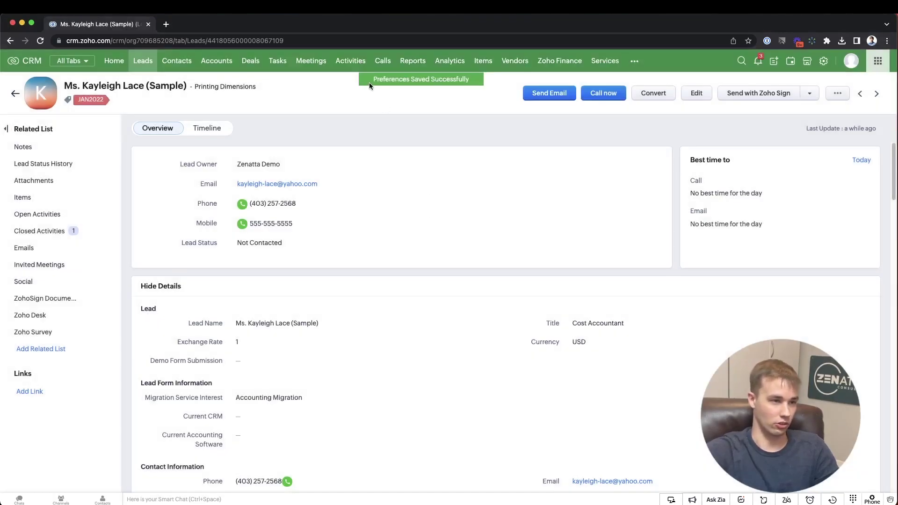
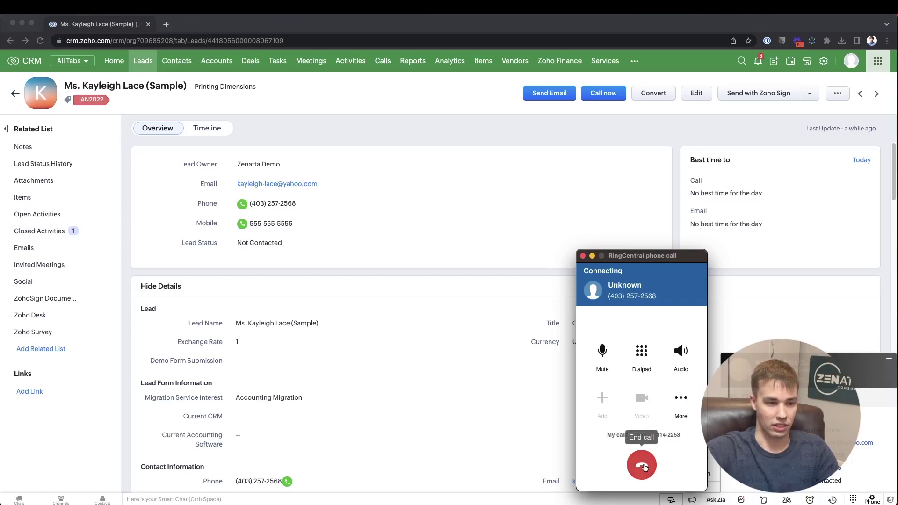
End the outgoing call and schedule a follow-up call with the lead for Feb 3, 2023.
click(645, 467)
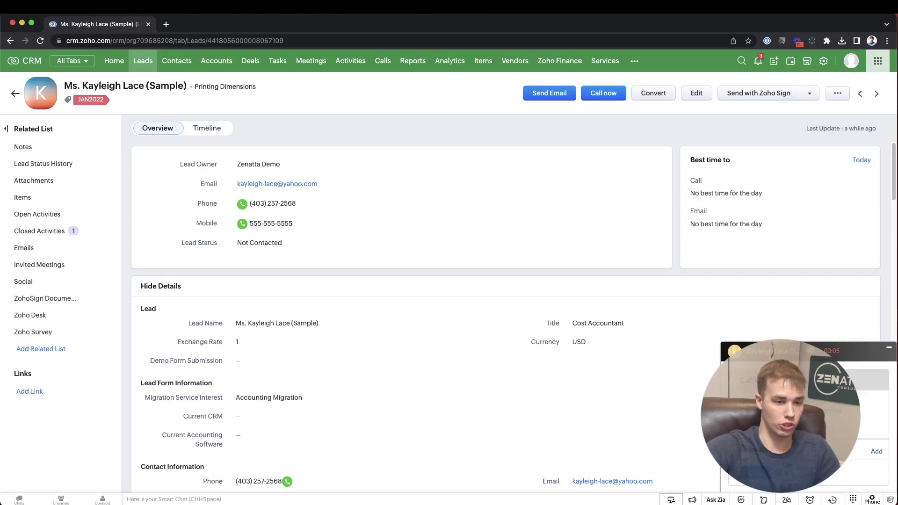
click(877, 452)
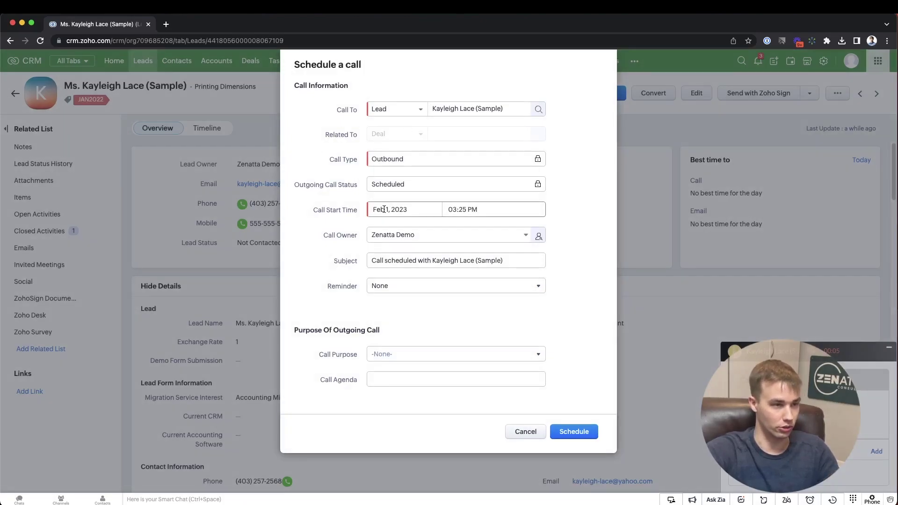
click(383, 209)
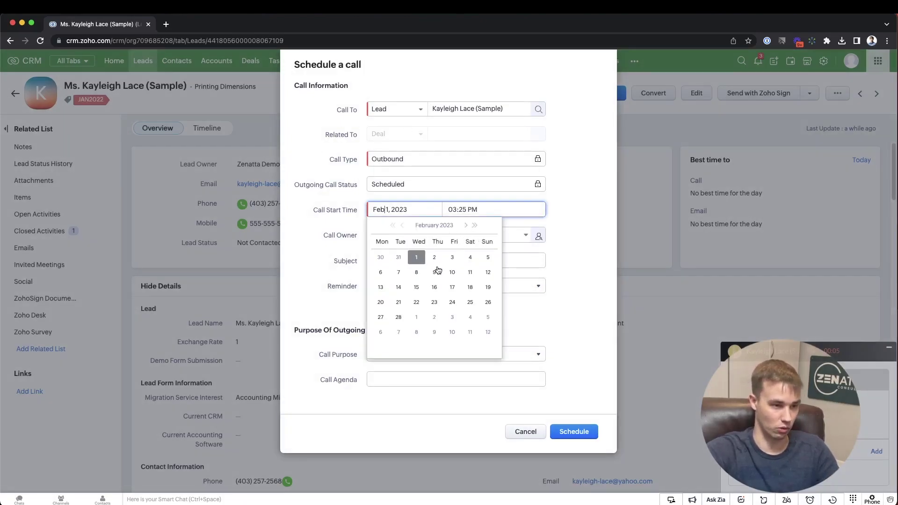
click(453, 257)
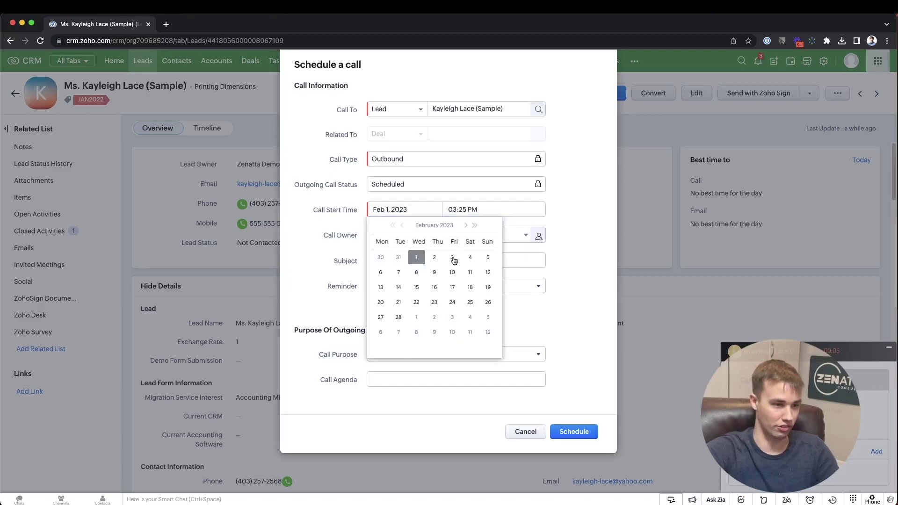
click(452, 209)
click(467, 220)
click(576, 430)
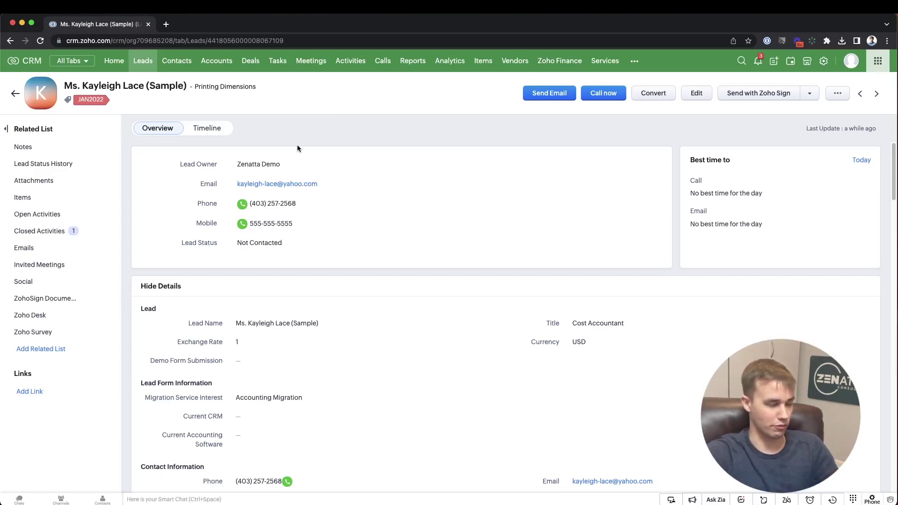
Reload the lead record and go to its Closed Activities list.
mouse_move(250, 208)
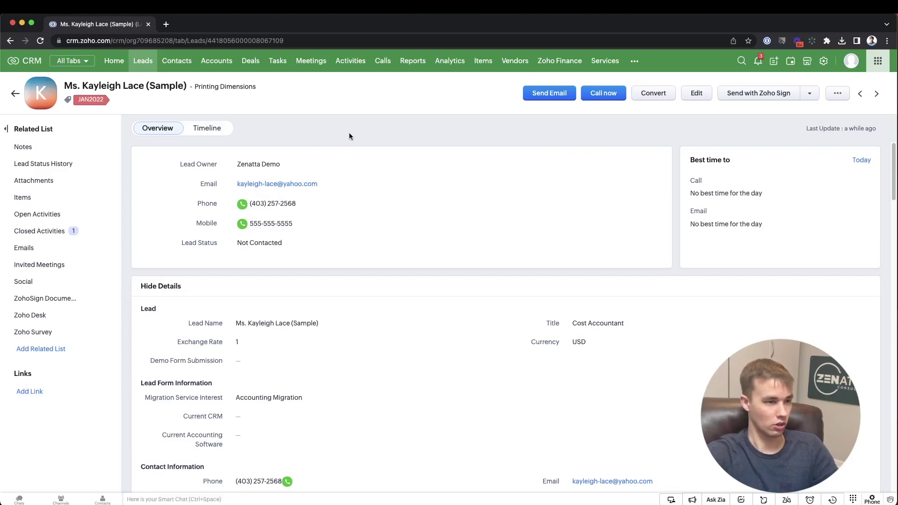
click(333, 40)
key(Return)
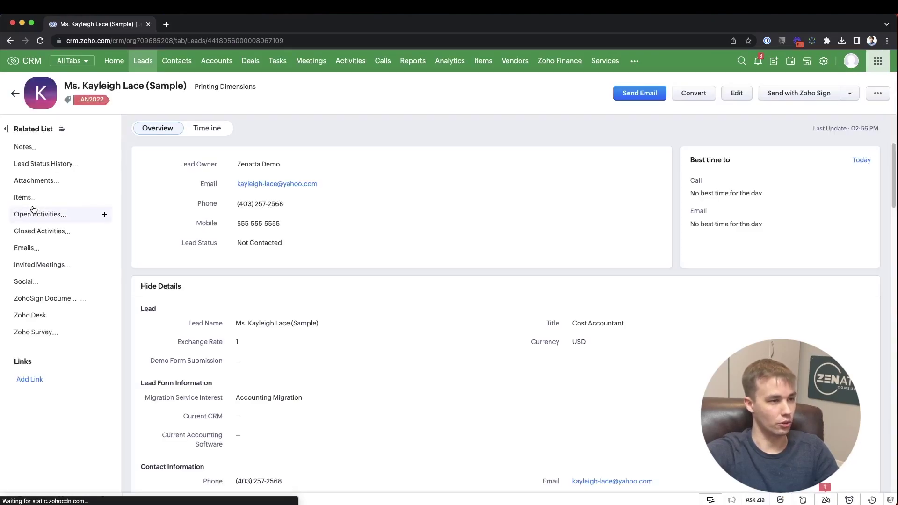
click(44, 235)
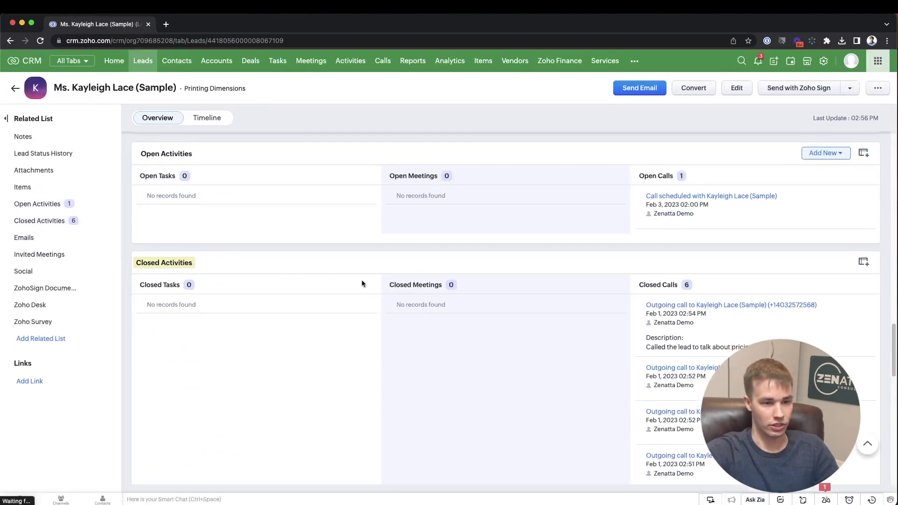
Review the latest closed call's time and description and the scheduled open call, and return to the lead's overview details.
drag(753, 345, 643, 345)
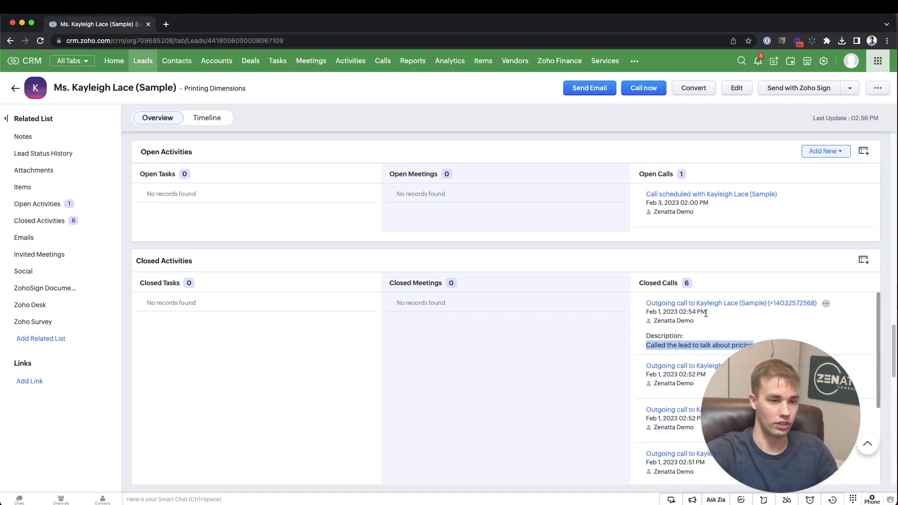
drag(707, 312, 673, 310)
drag(753, 345, 650, 345)
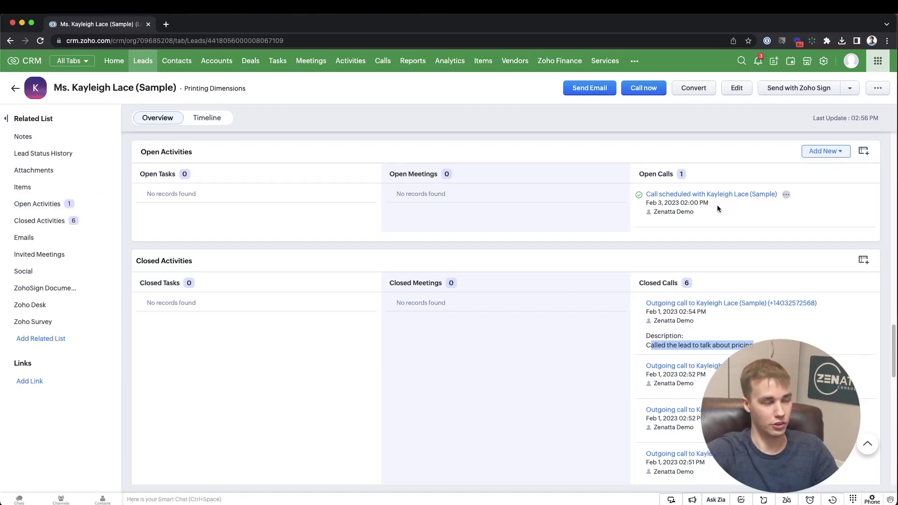
click(550, 149)
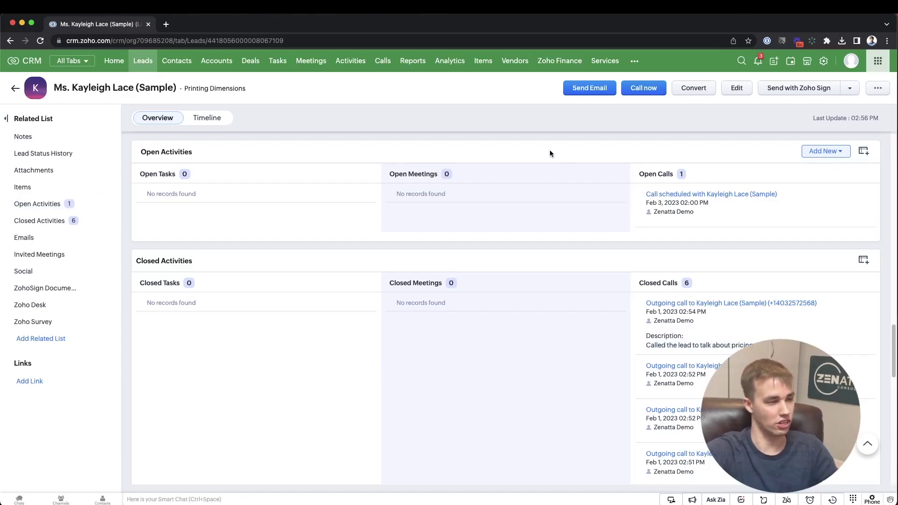
scroll(375, 262, up, 2)
scroll(387, 259, up, 10)
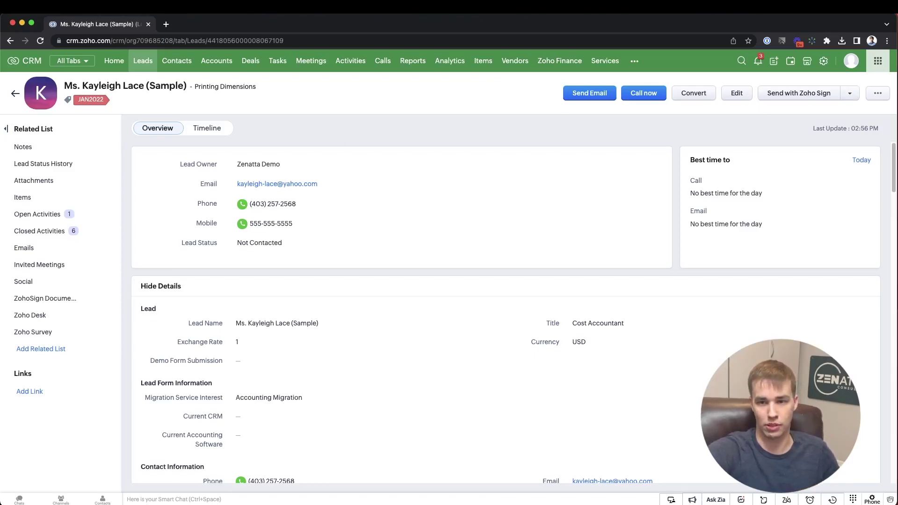
Bring the screenshot of the Open RingCentral prompt into view, examine its always-allow option for phonebridge.zoho.com links, and close it.
drag(897, 86, 434, 39)
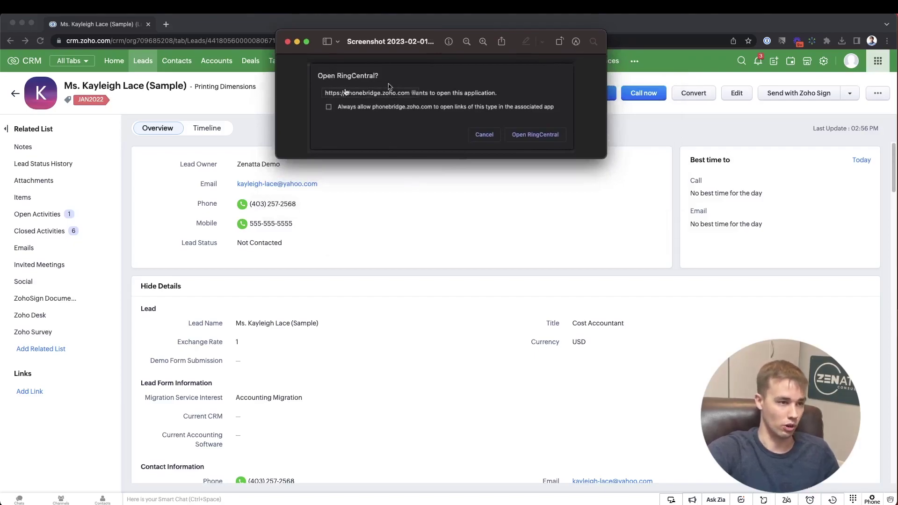
key(super+shift+4)
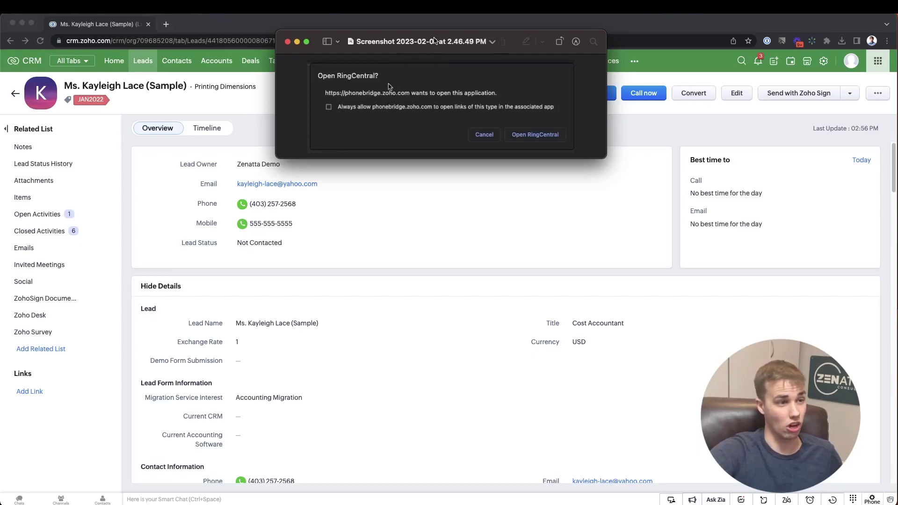
click(288, 42)
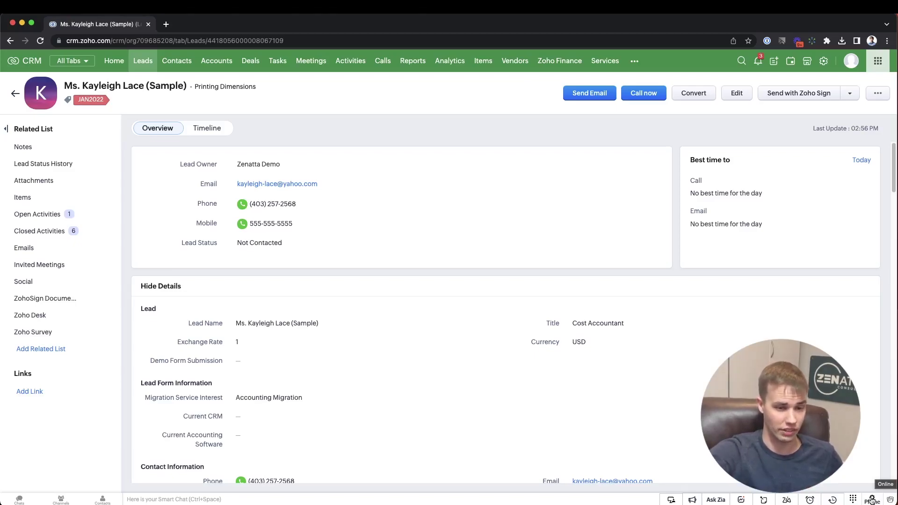
In the phone preferences, try SoftPhone as the calling method, switch back to RingCentral Desktop App, and save.
click(872, 499)
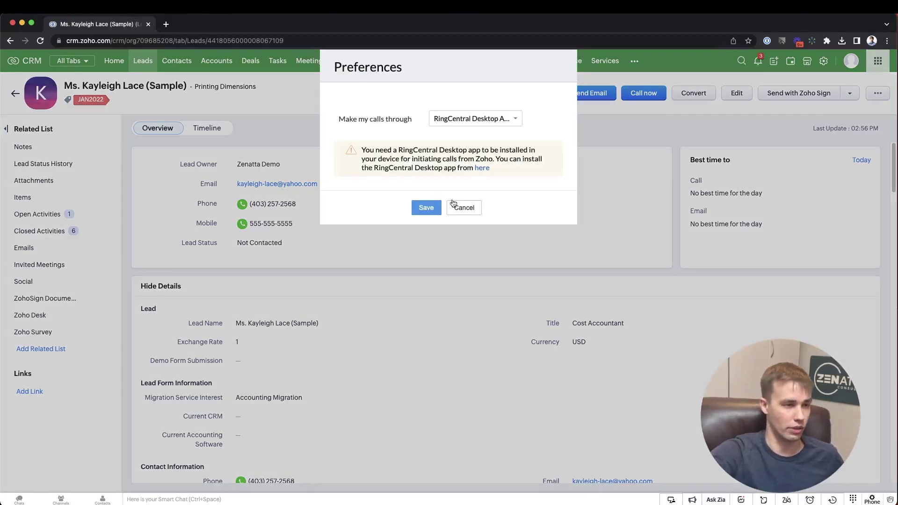
drag(339, 120, 377, 121)
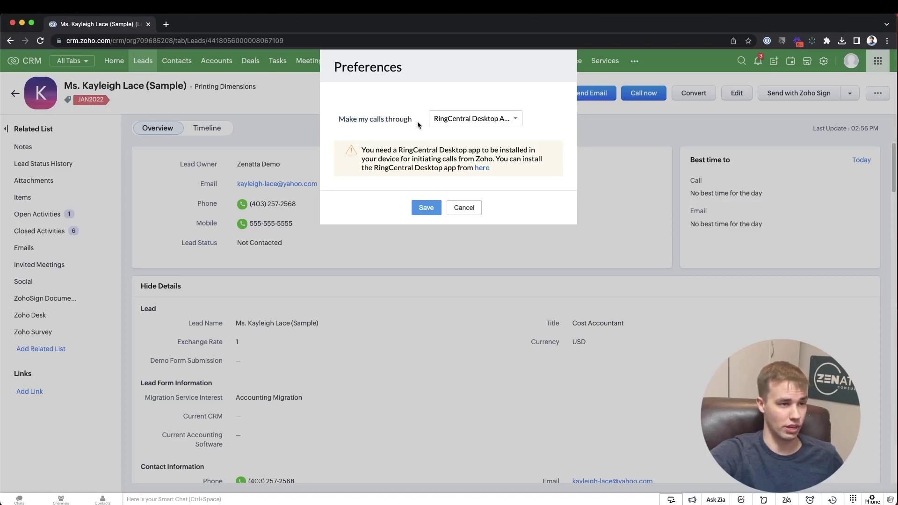
click(469, 121)
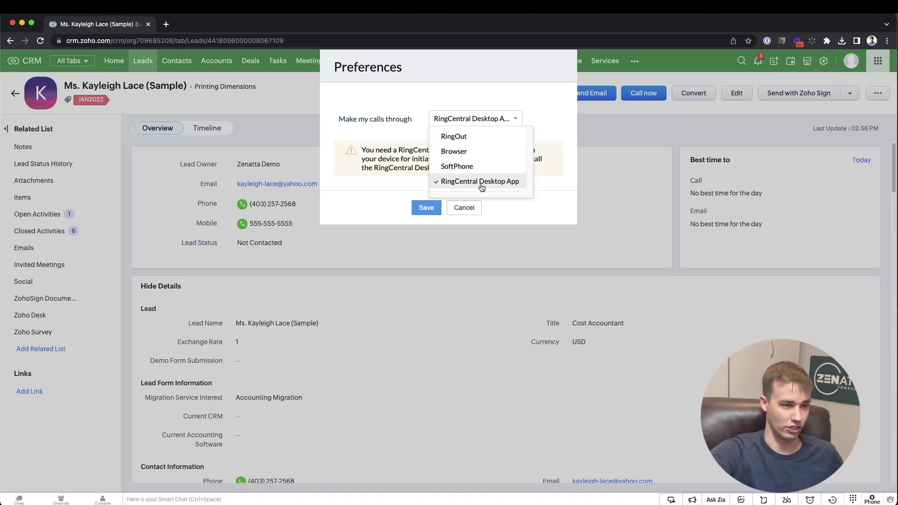
click(470, 166)
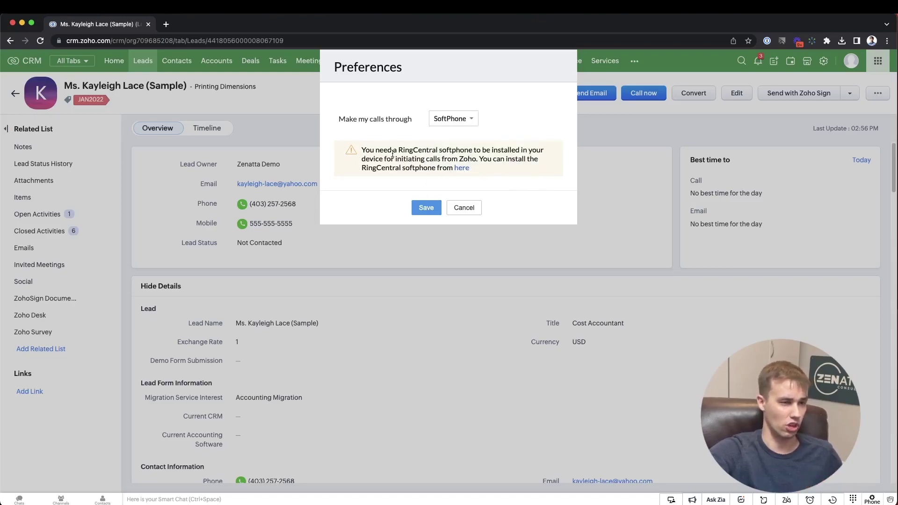
click(444, 123)
click(483, 180)
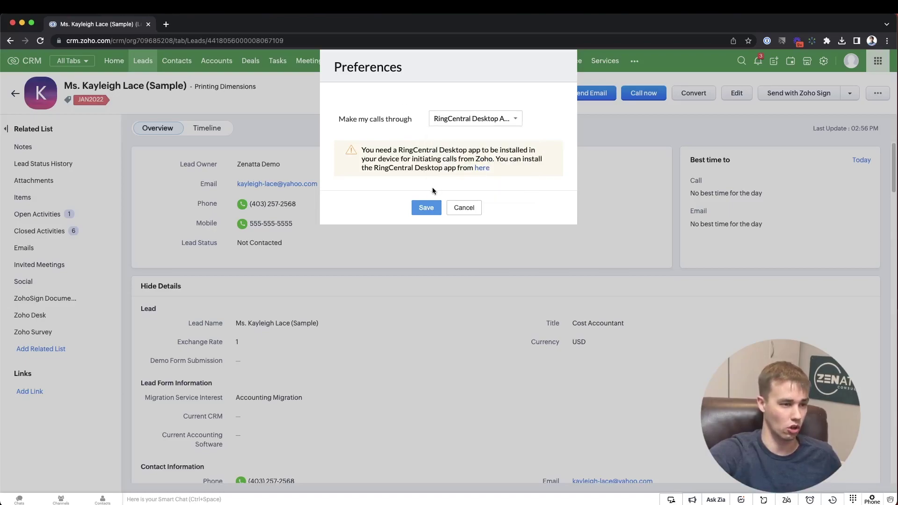
click(426, 209)
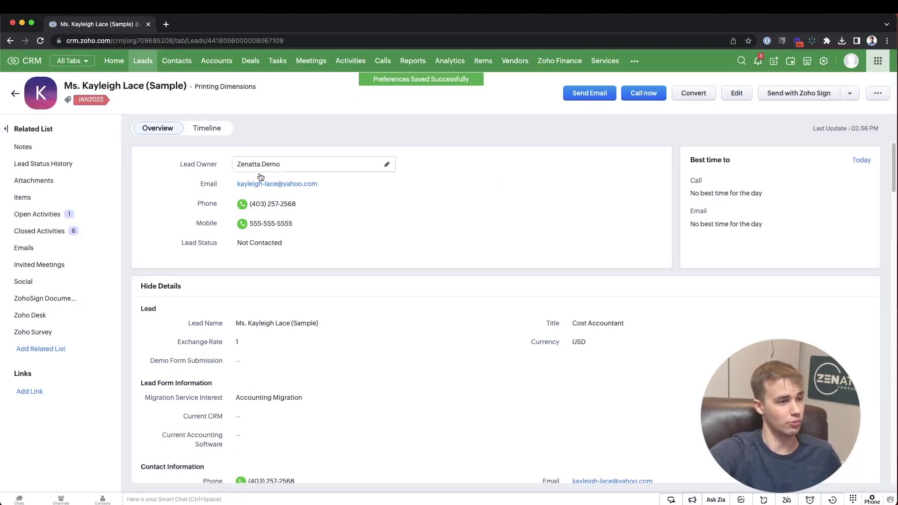
Switch to the RingCentral desktop app, check its version information, and return to the lead record in Zoho CRM.
mouse_move(247, 205)
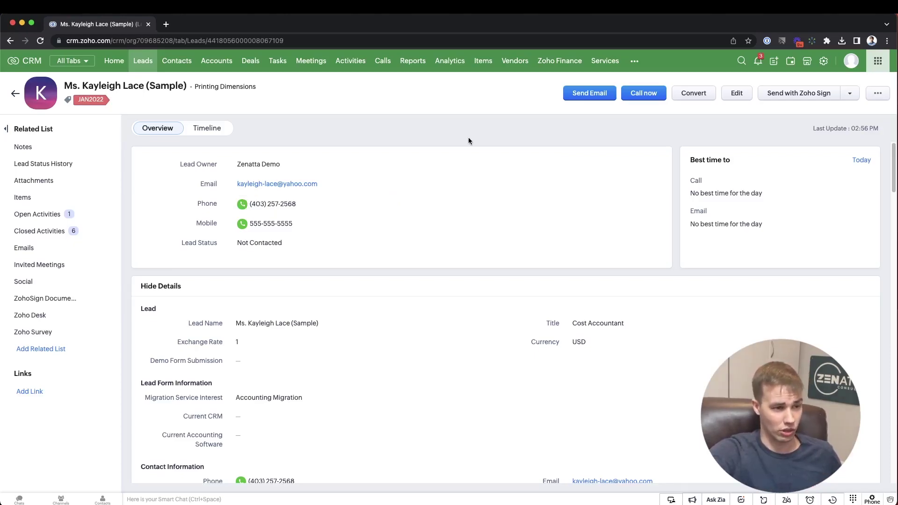
mouse_move(429, 439)
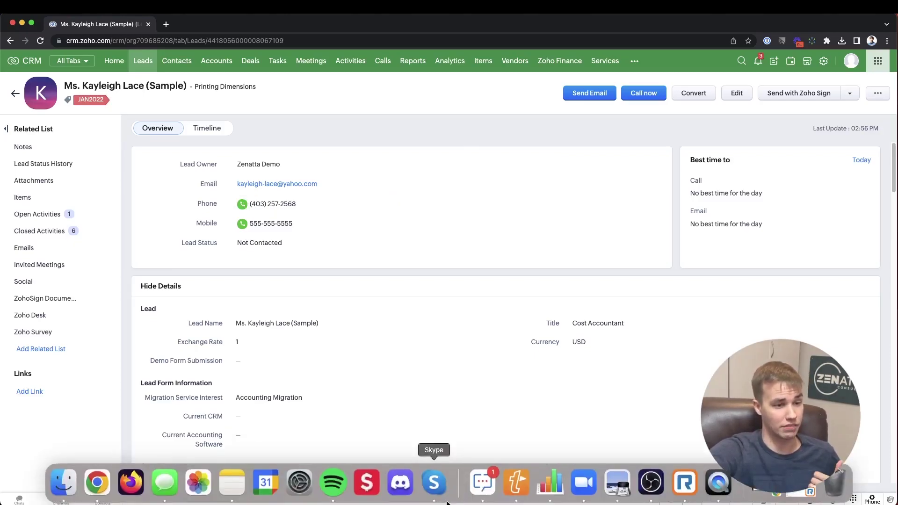
mouse_move(690, 503)
click(692, 486)
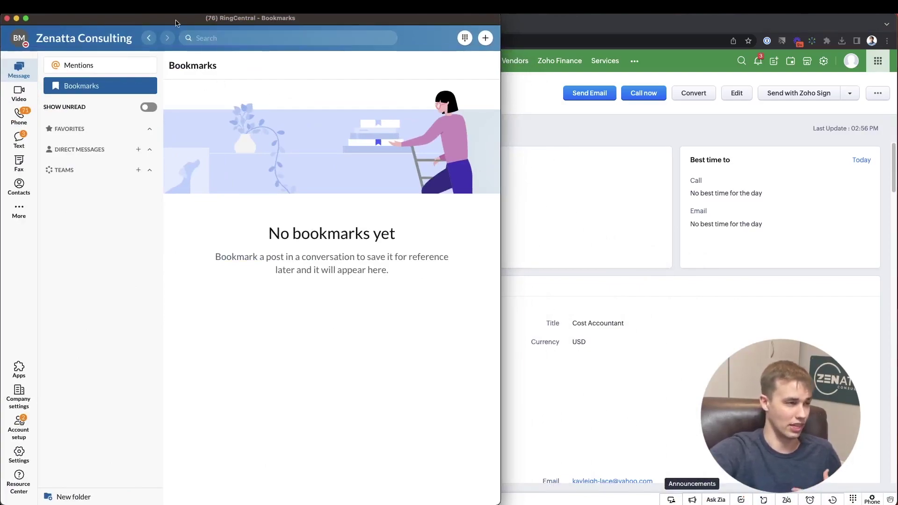
click(42, 7)
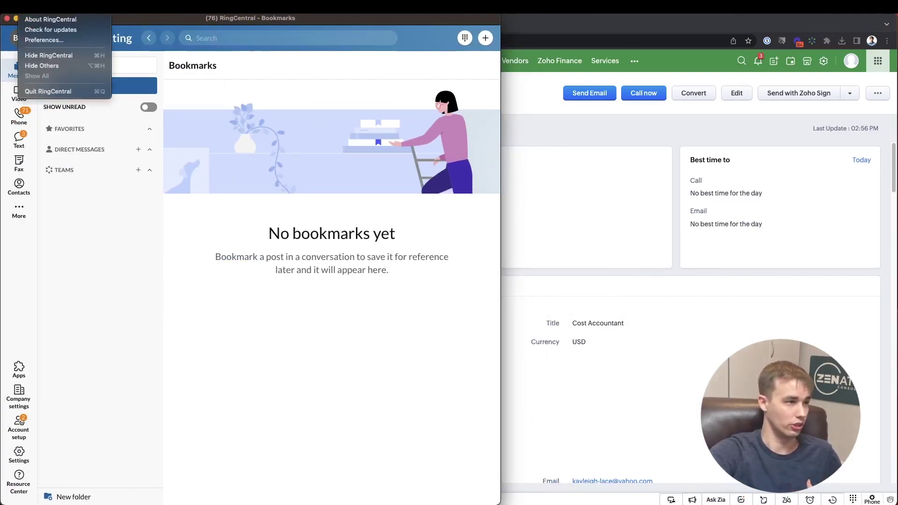
click(50, 19)
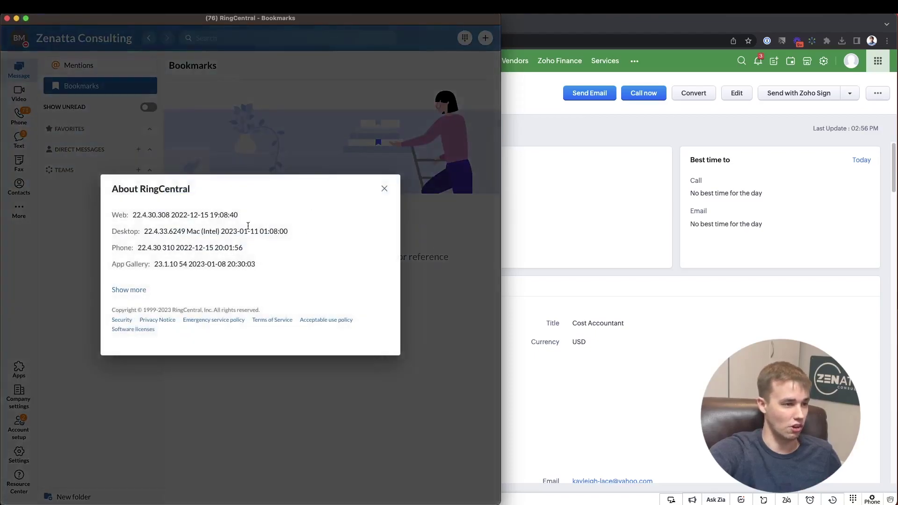
click(383, 189)
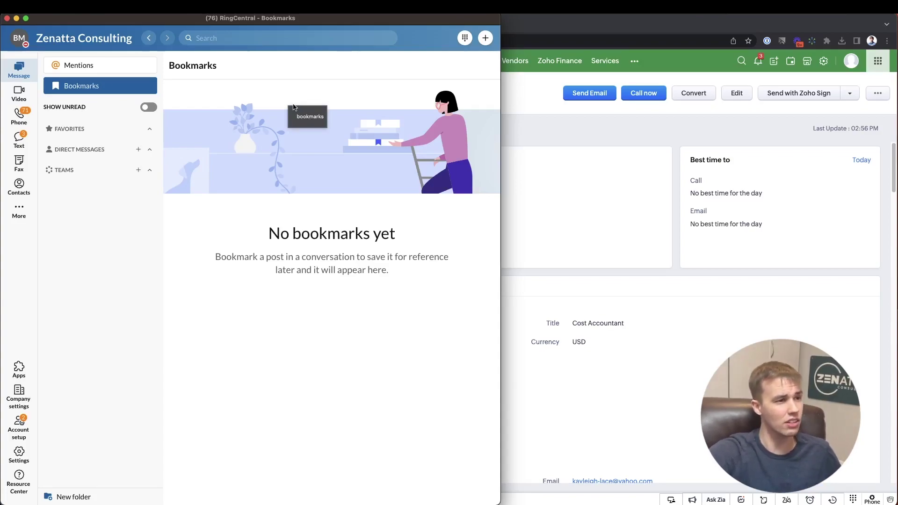
click(515, 98)
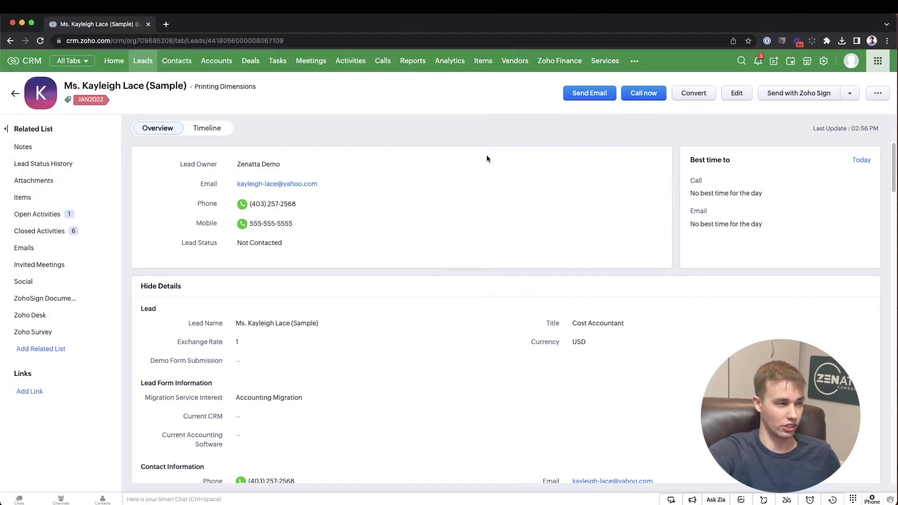